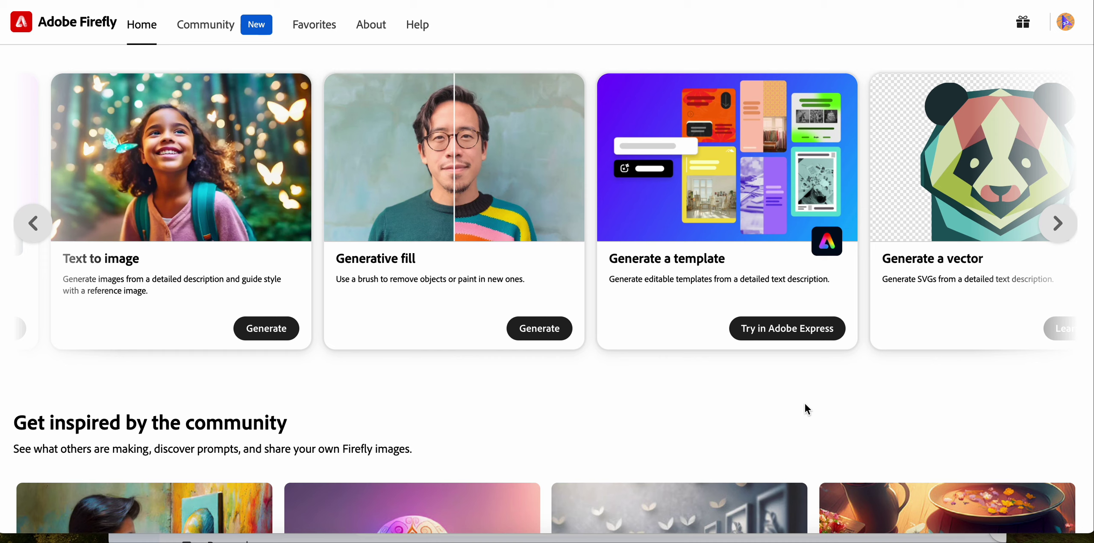
# Step: Check generative credits, then load the 940×942 Desktop building screenshot into Generative fill
pyautogui.click(1066, 24)
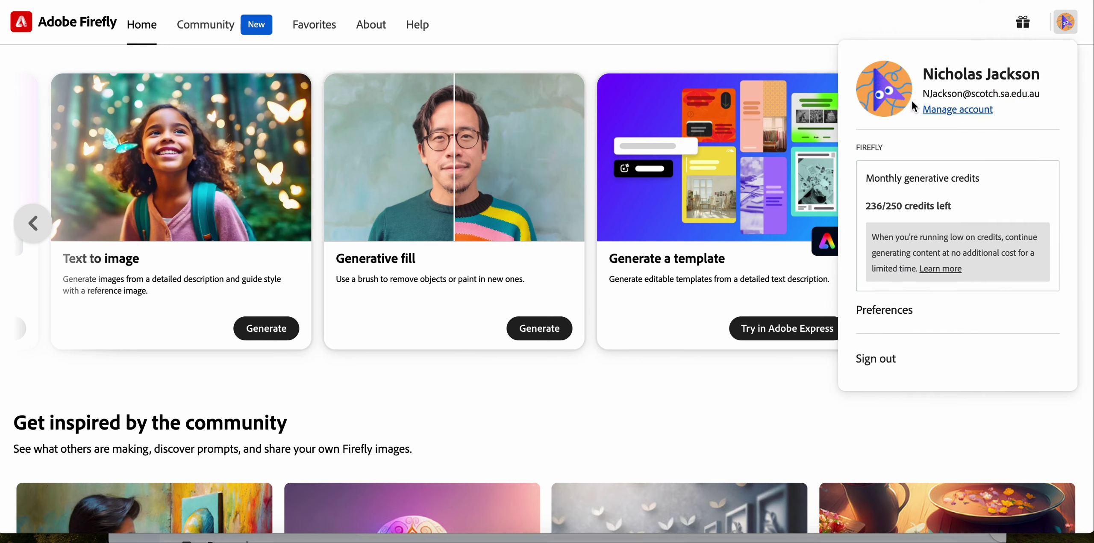
pyautogui.click(877, 30)
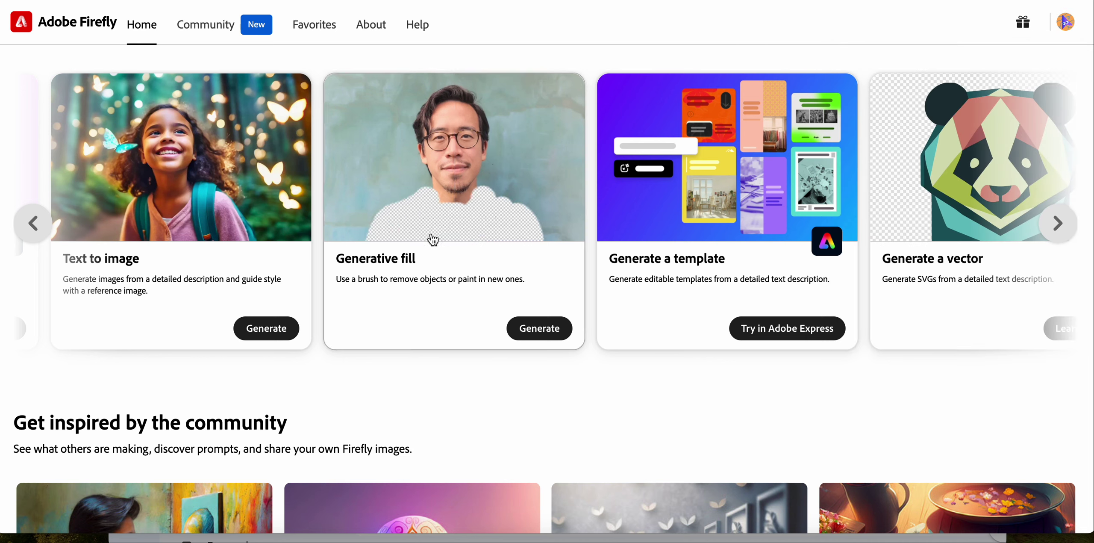
pyautogui.click(563, 336)
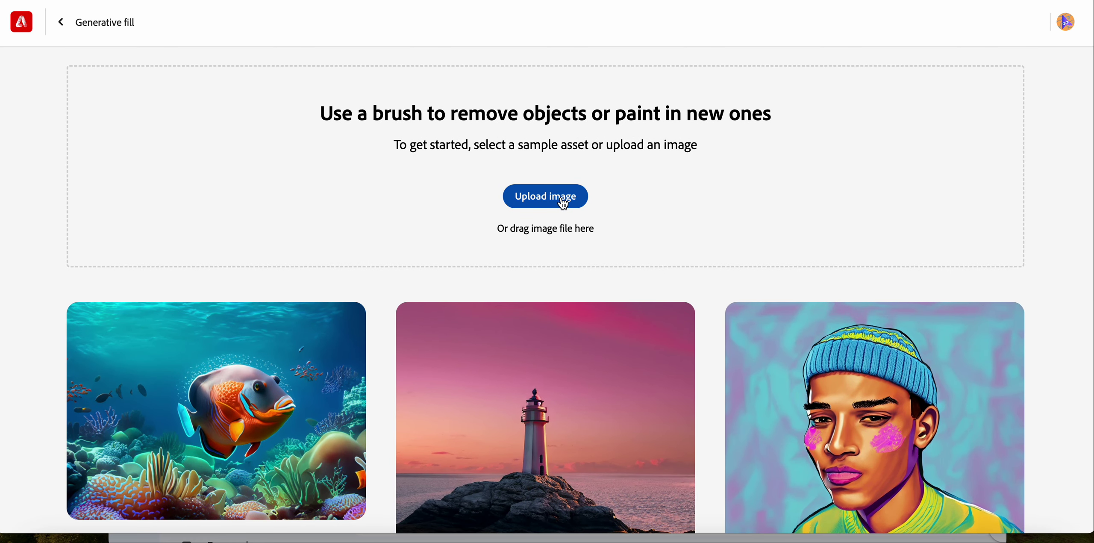
pyautogui.click(535, 206)
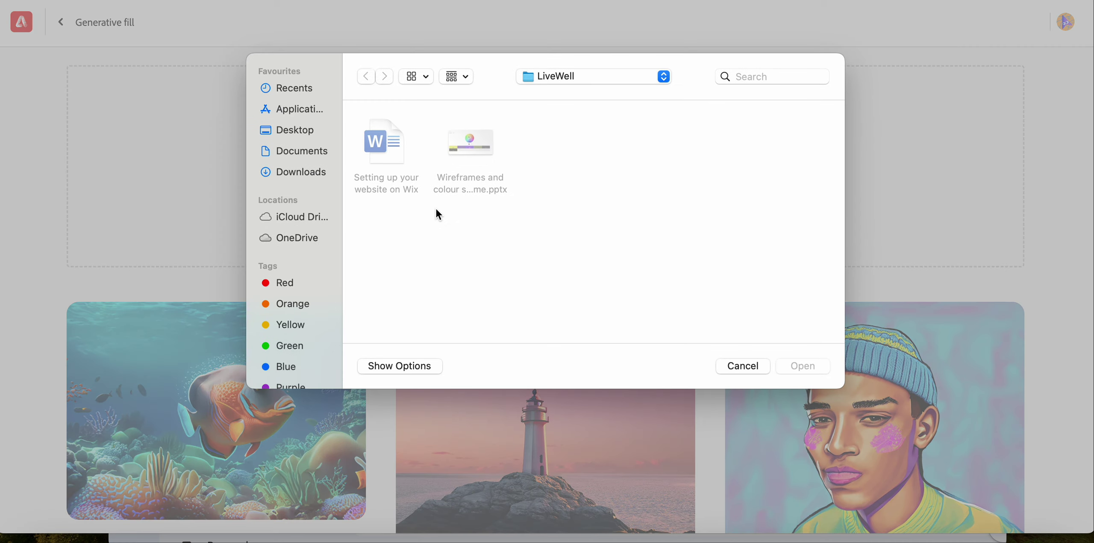
pyautogui.click(301, 130)
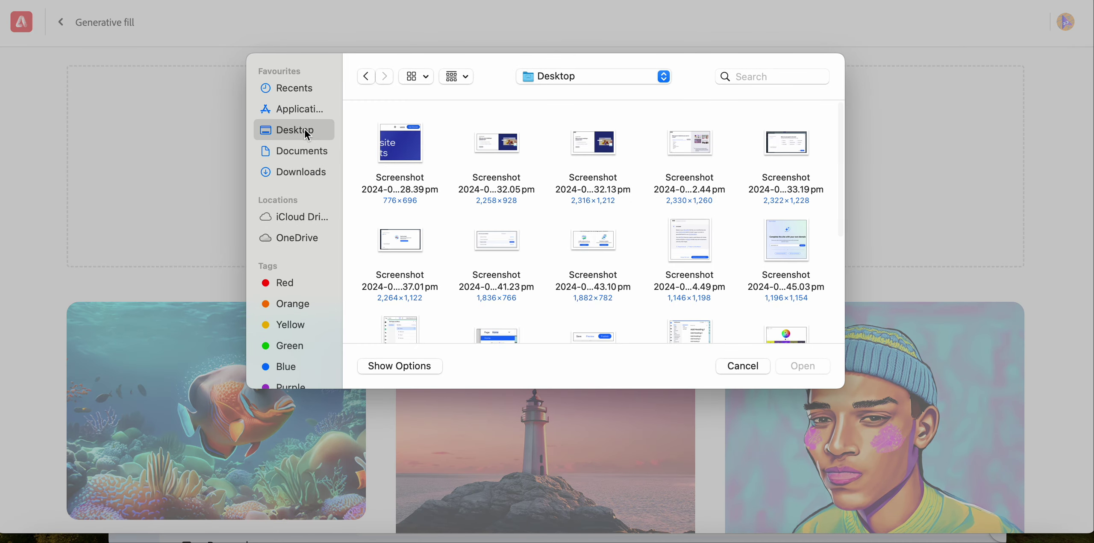
pyautogui.scroll(-10, 584, 186)
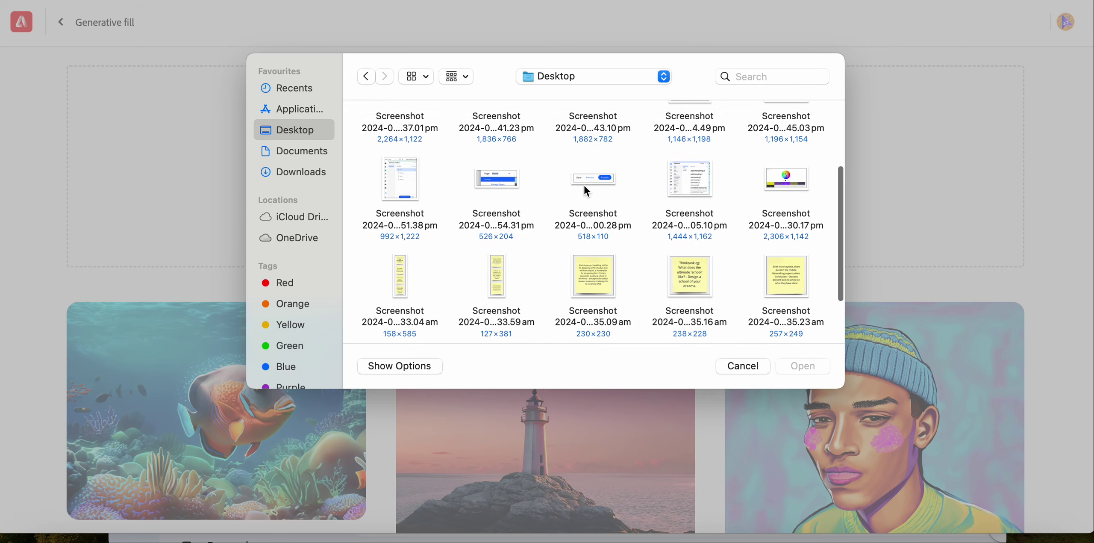
pyautogui.click(702, 287)
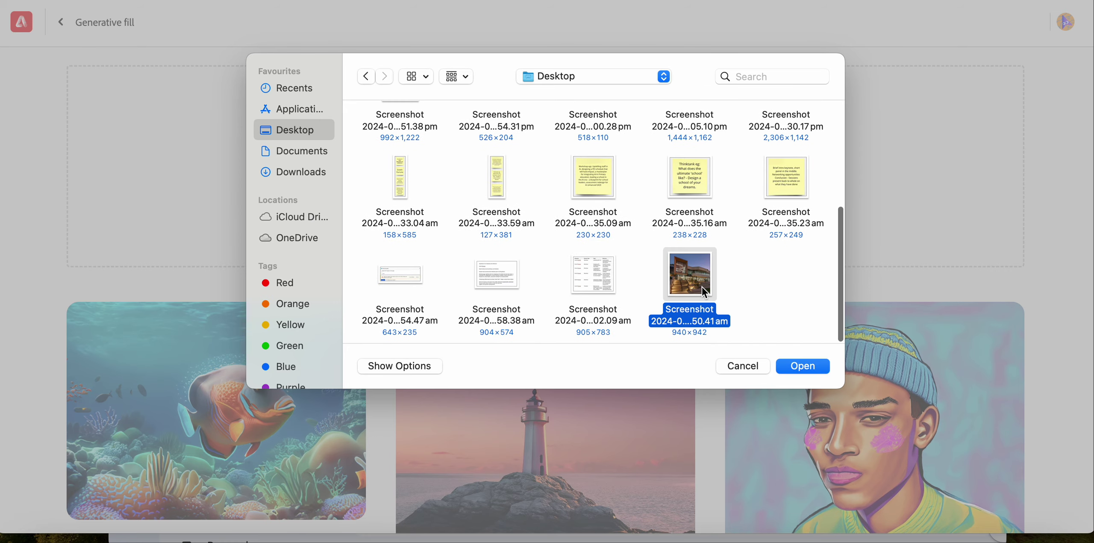
pyautogui.click(807, 368)
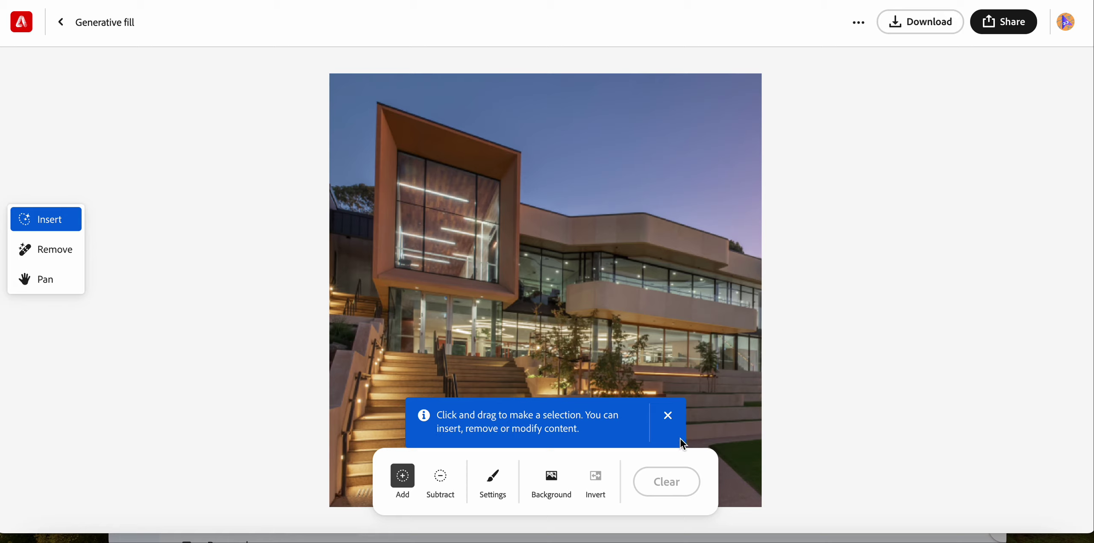
# Step: Close the blue selection tip banner covering the dusk building photo
pyautogui.click(668, 417)
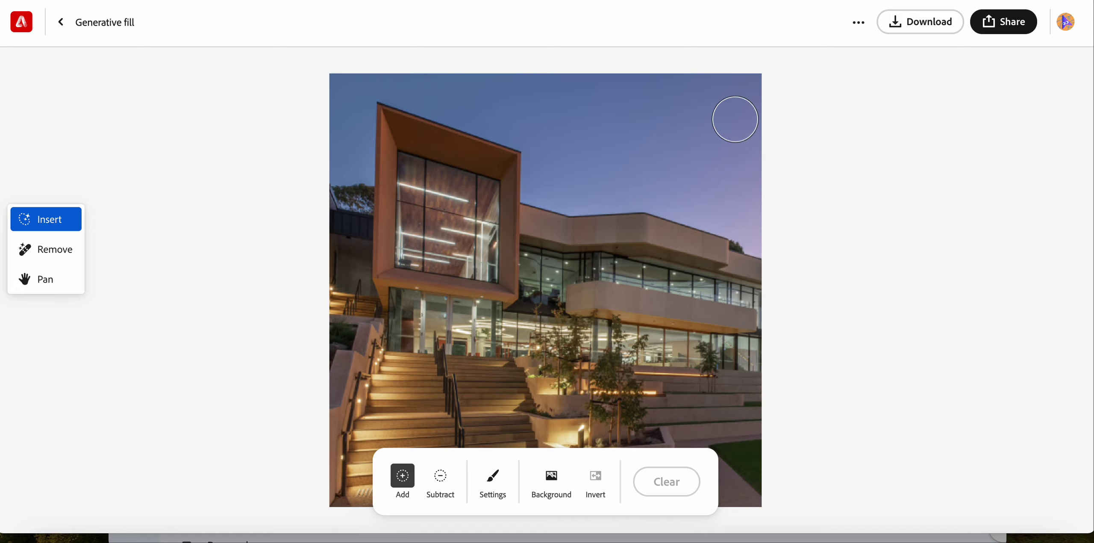
# Step: Brush over the whole sky above the building and focus the prompt field
pyautogui.moveTo(742, 78)
pyautogui.mouseDown()
pyautogui.moveTo(747, 121)
pyautogui.moveTo(725, 96)
pyautogui.moveTo(670, 88)
pyautogui.moveTo(691, 122)
pyautogui.moveTo(712, 128)
pyautogui.moveTo(689, 130)
pyautogui.moveTo(716, 144)
pyautogui.moveTo(687, 143)
pyautogui.moveTo(752, 208)
pyautogui.moveTo(688, 184)
pyautogui.moveTo(631, 129)
pyautogui.moveTo(648, 71)
pyautogui.moveTo(664, 127)
pyautogui.moveTo(623, 90)
pyautogui.moveTo(364, 60)
pyautogui.moveTo(345, 66)
pyautogui.moveTo(345, 157)
pyautogui.moveTo(353, 69)
pyautogui.moveTo(410, 72)
pyautogui.moveTo(536, 112)
pyautogui.moveTo(615, 108)
pyautogui.moveTo(576, 101)
pyautogui.moveTo(609, 141)
pyautogui.moveTo(576, 153)
pyautogui.moveTo(558, 144)
pyautogui.moveTo(558, 175)
pyautogui.moveTo(653, 172)
pyautogui.moveTo(759, 199)
pyautogui.moveTo(758, 172)
pyautogui.moveTo(548, 130)
pyautogui.moveTo(376, 69)
pyautogui.mouseUp()
pyautogui.click(441, 507)
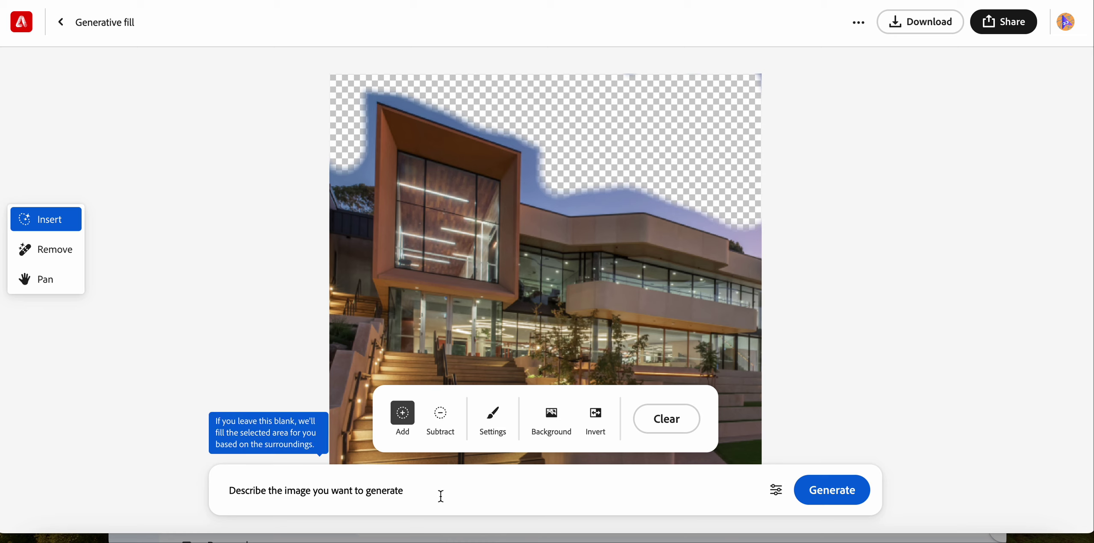
# Step: Generate sky fills with the prompt 'starry sky with a large moon'
pyautogui.write('star')
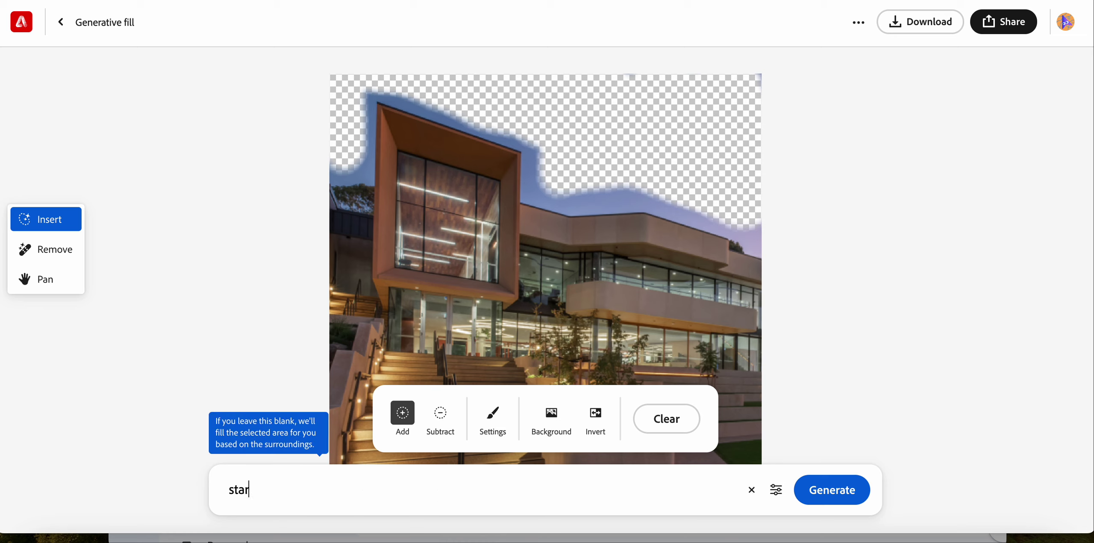
pyautogui.write('ry sky with a large moon')
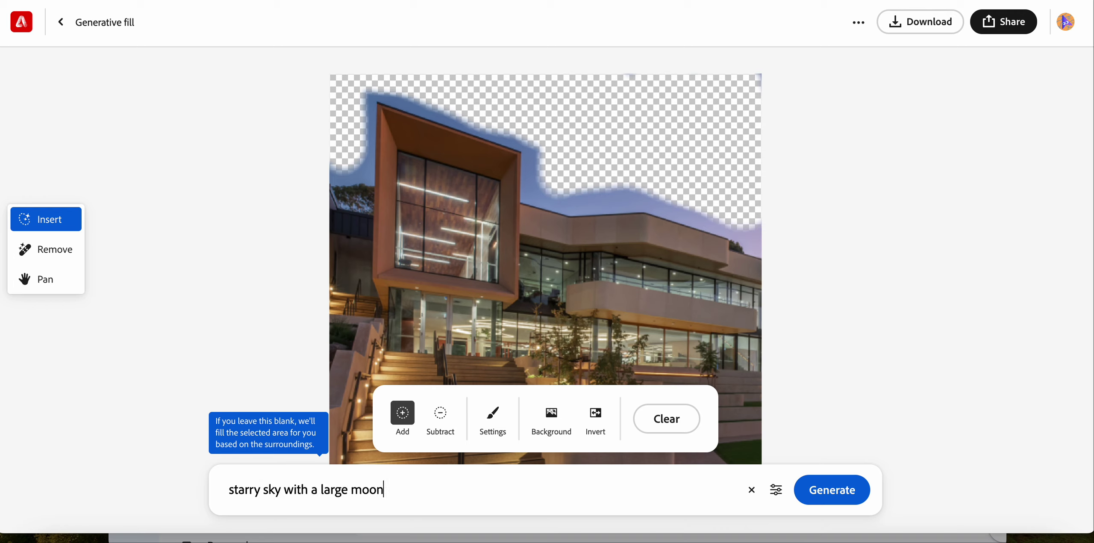
pyautogui.click(836, 489)
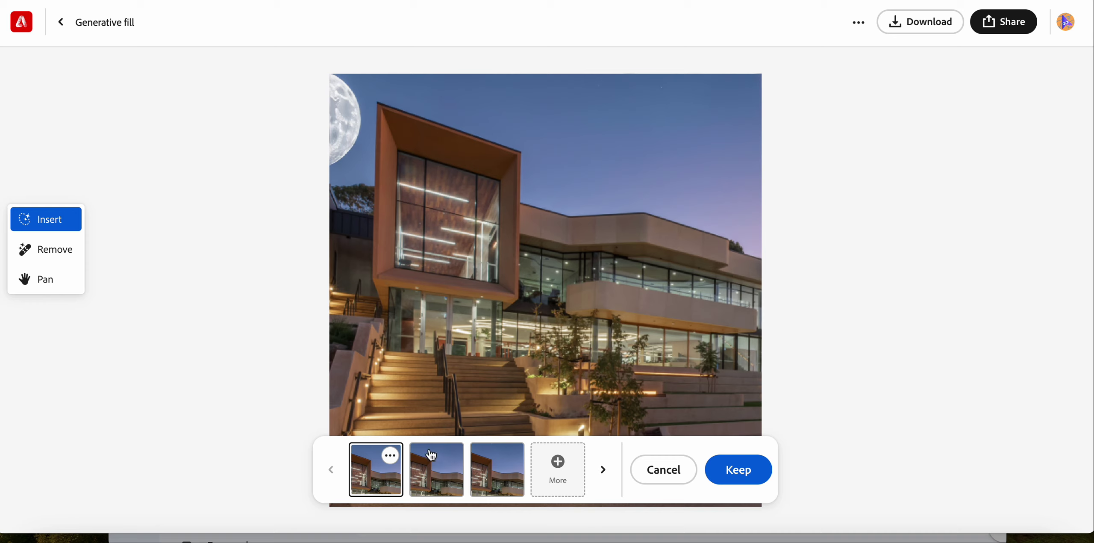
# Step: Compare the sky variations and keep the third, with a full moon and stars
pyautogui.click(443, 469)
pyautogui.click(484, 480)
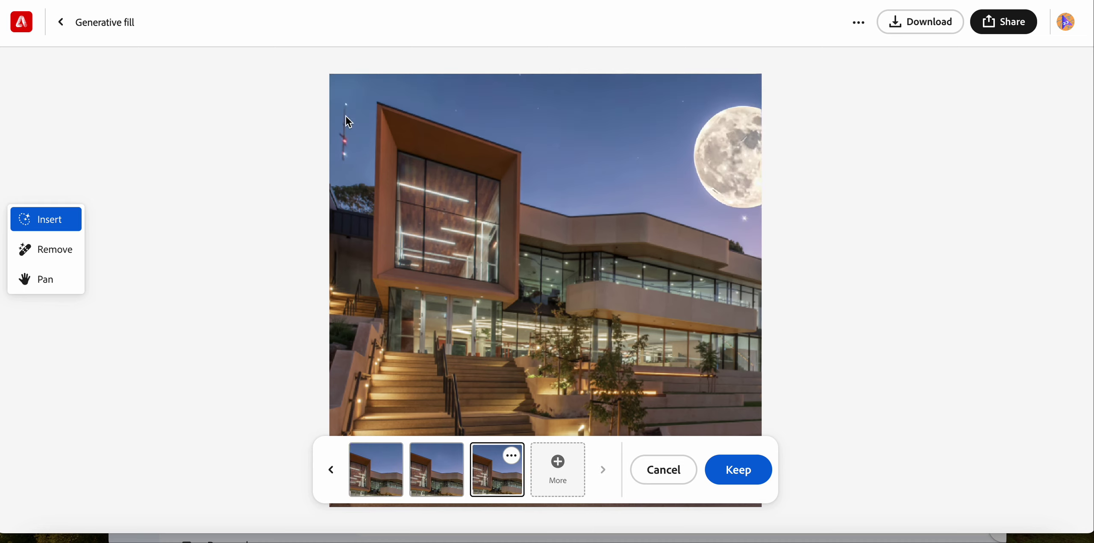
pyautogui.click(739, 469)
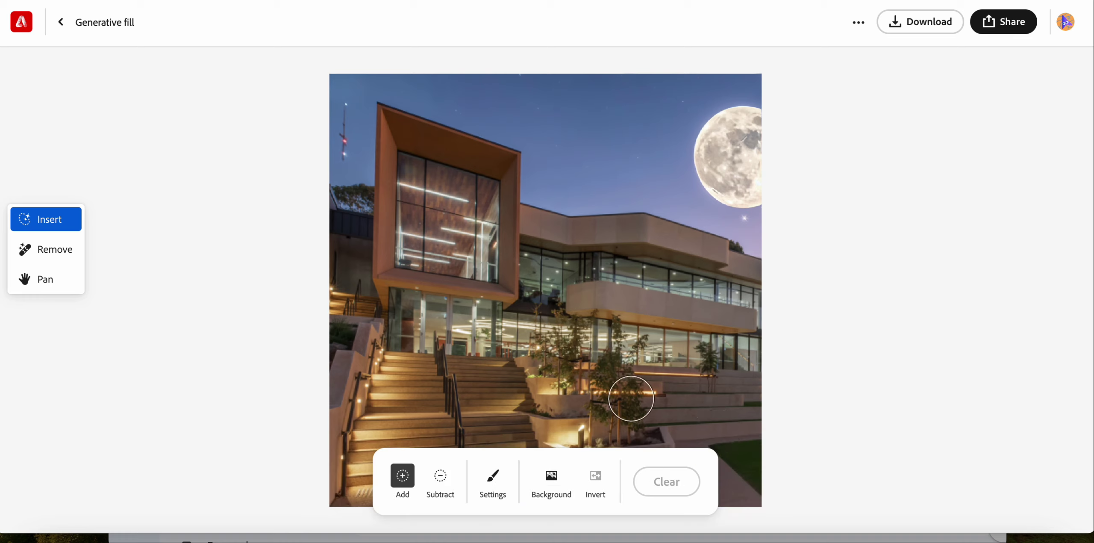
# Step: Brush over the paved foreground along the photo's lower-right bottom edge
pyautogui.scroll(-2, 744, 436)
pyautogui.scroll(-4, 744, 436)
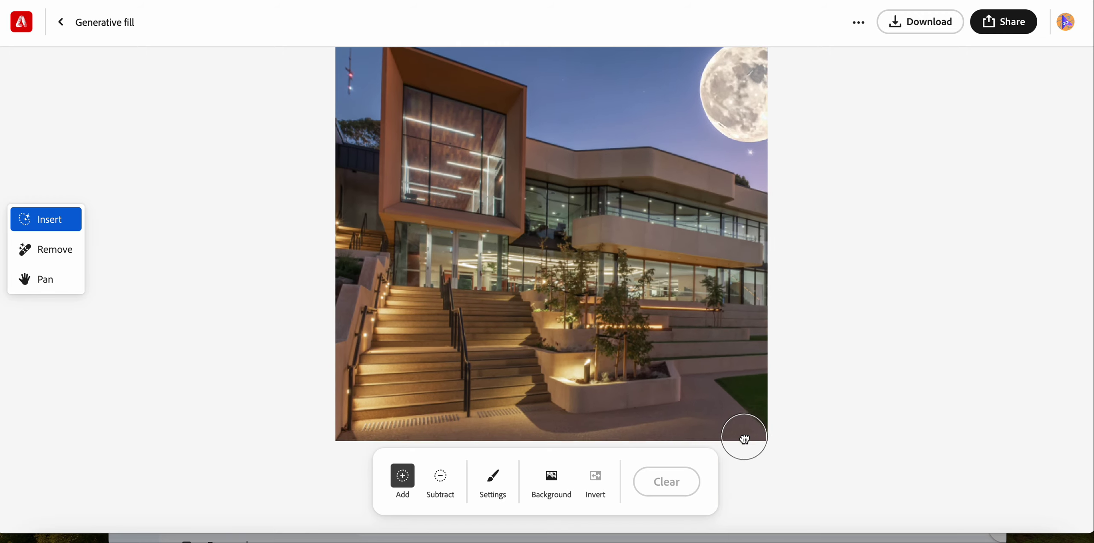
pyautogui.moveTo(769, 366)
pyautogui.mouseDown()
pyautogui.moveTo(727, 369)
pyautogui.moveTo(740, 392)
pyautogui.moveTo(771, 391)
pyautogui.moveTo(612, 418)
pyautogui.moveTo(522, 409)
pyautogui.moveTo(358, 418)
pyautogui.moveTo(471, 398)
pyautogui.moveTo(684, 402)
pyautogui.moveTo(726, 365)
pyautogui.moveTo(764, 360)
pyautogui.moveTo(757, 421)
pyautogui.mouseUp()
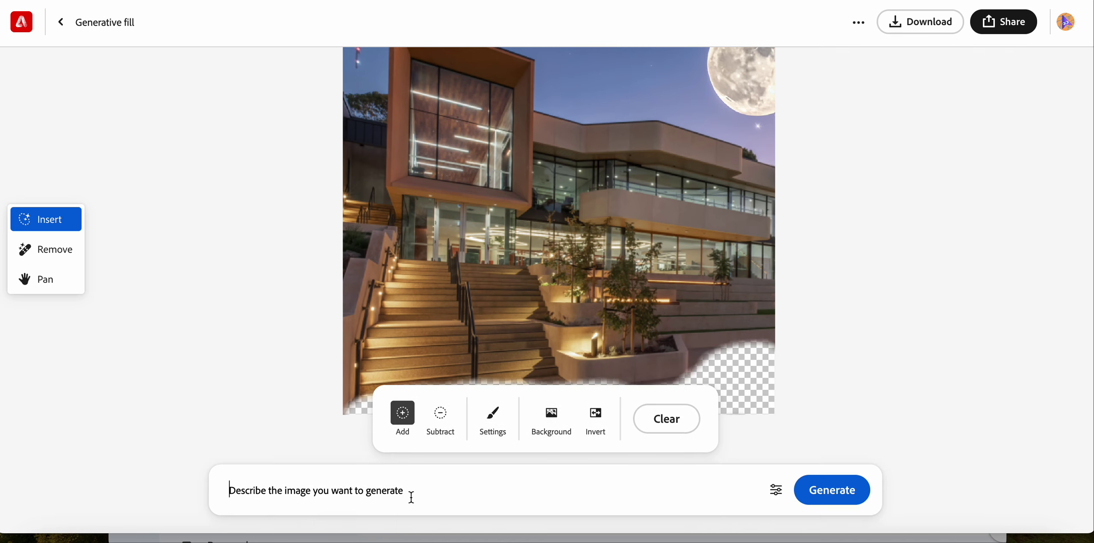
# Step: Generate foreground fills with the prompt 'beach sand with waves', correcting the typo first
pyautogui.write('beach ')
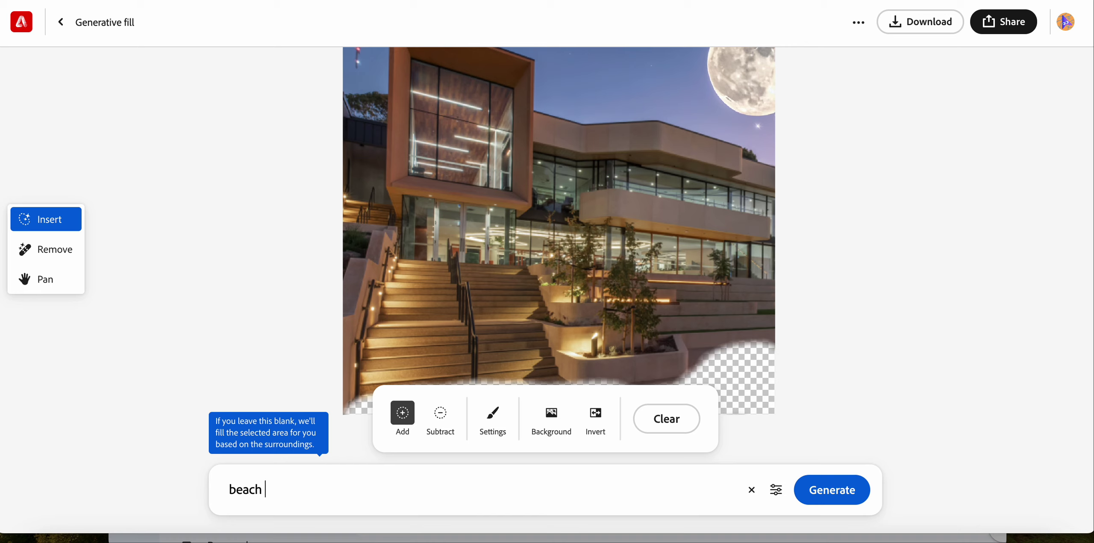
pyautogui.write('sand with wav4es')
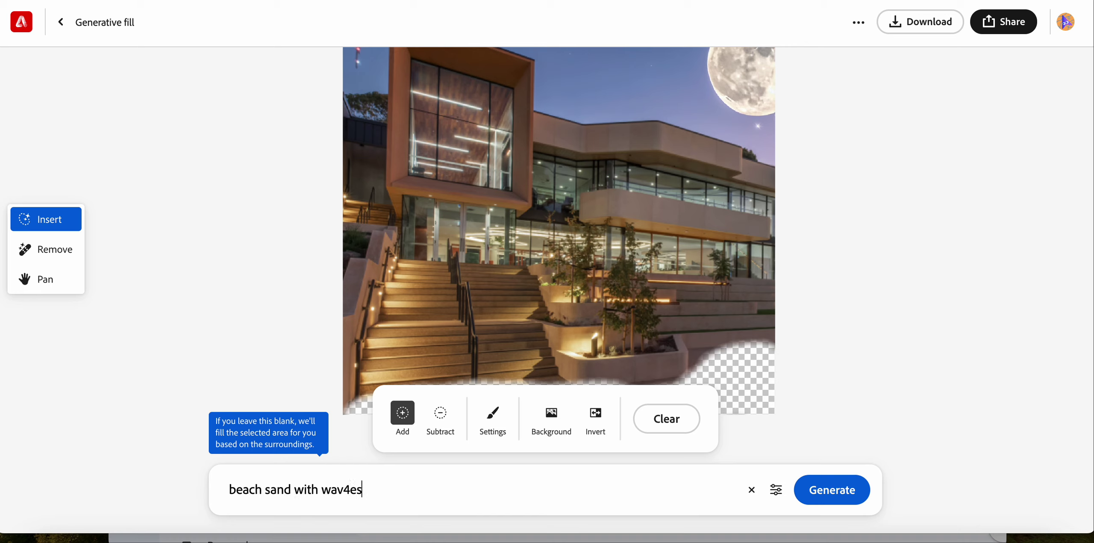
pyautogui.press('BackSpace')
pyautogui.press('BackSpace')
pyautogui.press('BackSpace')
pyautogui.write('es')
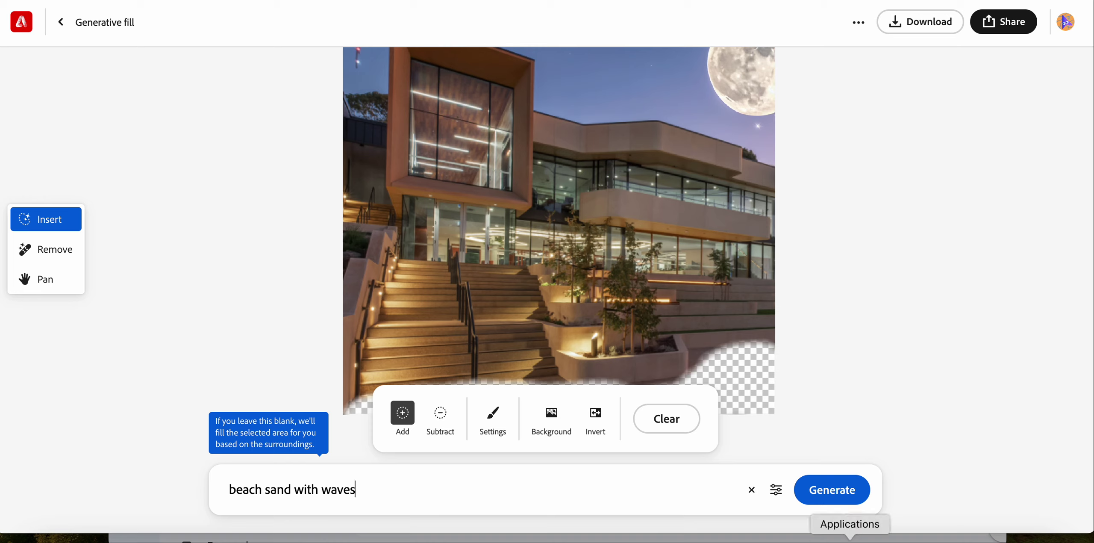
pyautogui.click(844, 488)
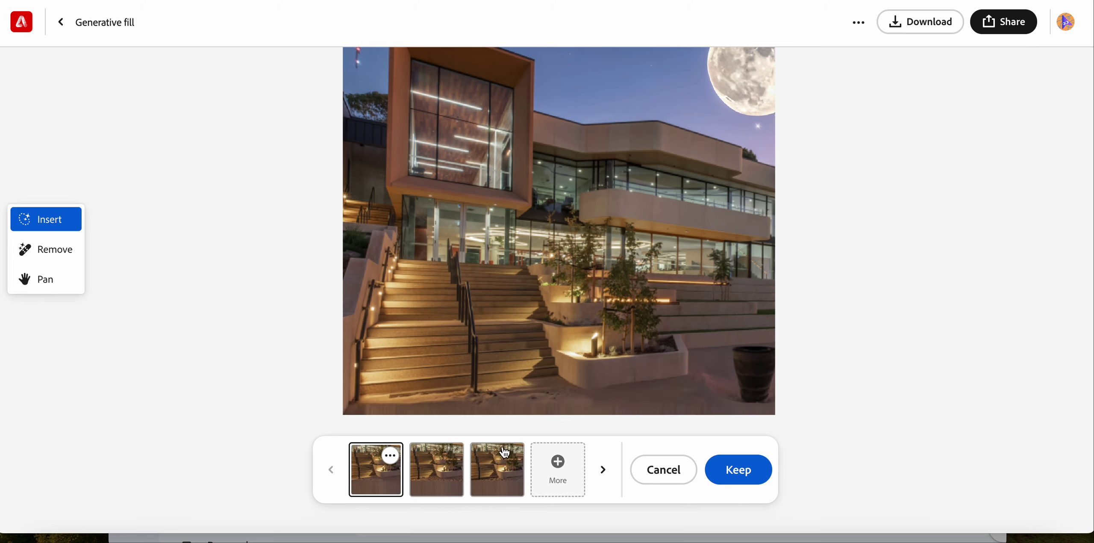
# Step: Compare the beach variations and keep the third, with sand and a blue patch
pyautogui.click(460, 484)
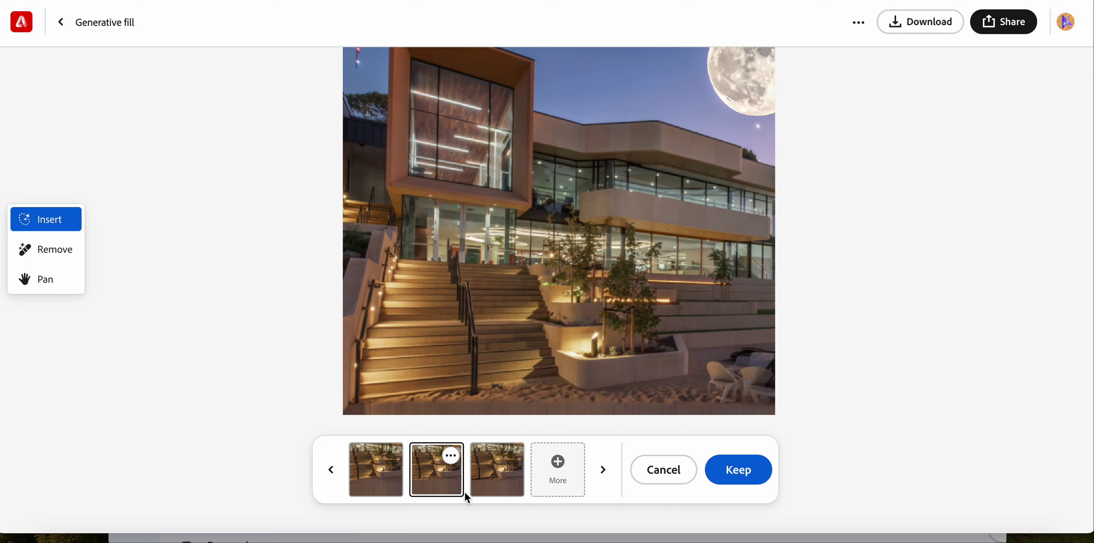
pyautogui.click(492, 488)
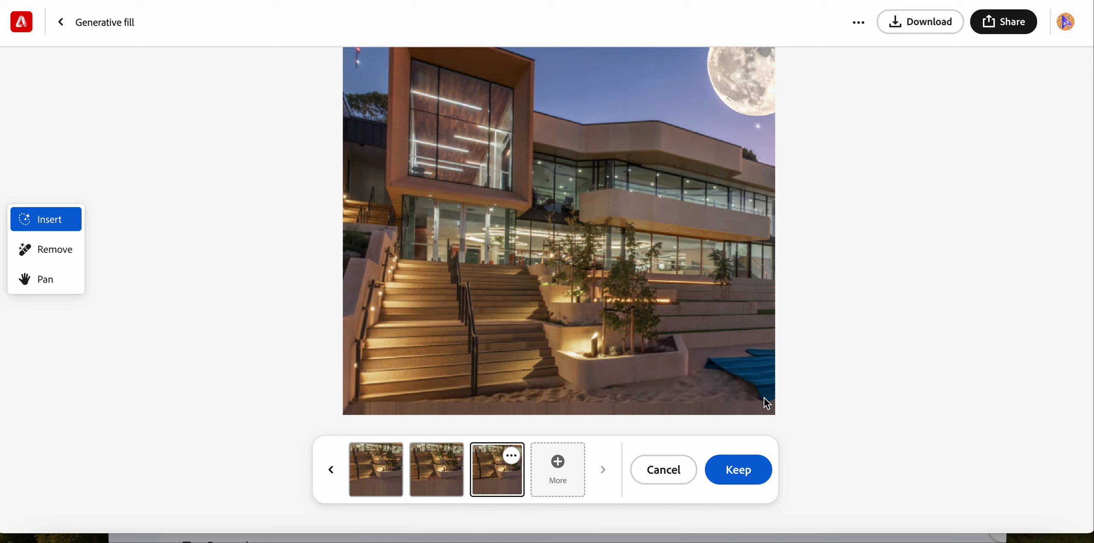
pyautogui.click(756, 463)
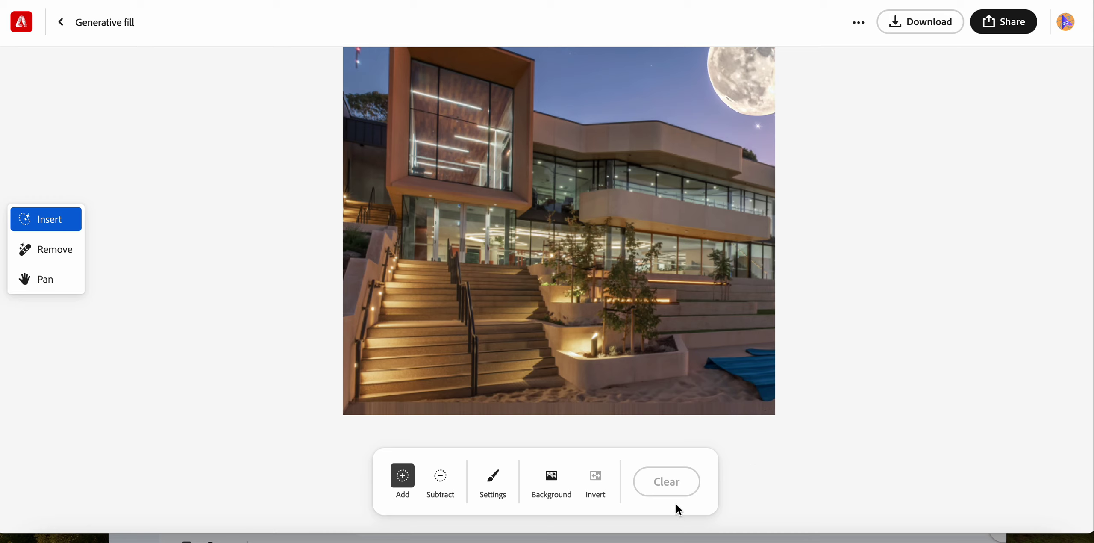